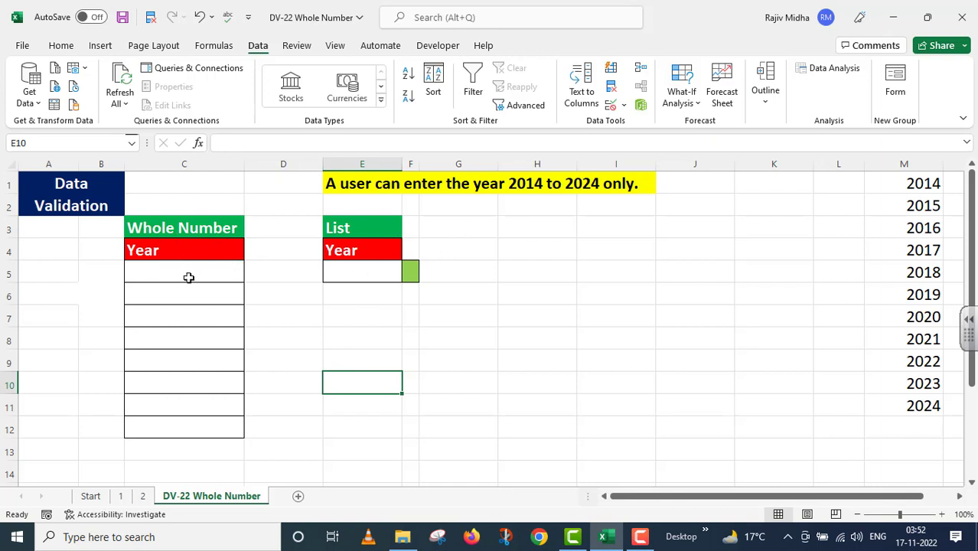
- Restrict cells C5:C12 with data validation to whole numbers between 2014 and 2024
{"action": "left_click_drag", "start_coordinate": [190, 273], "coordinate": [192, 421]}
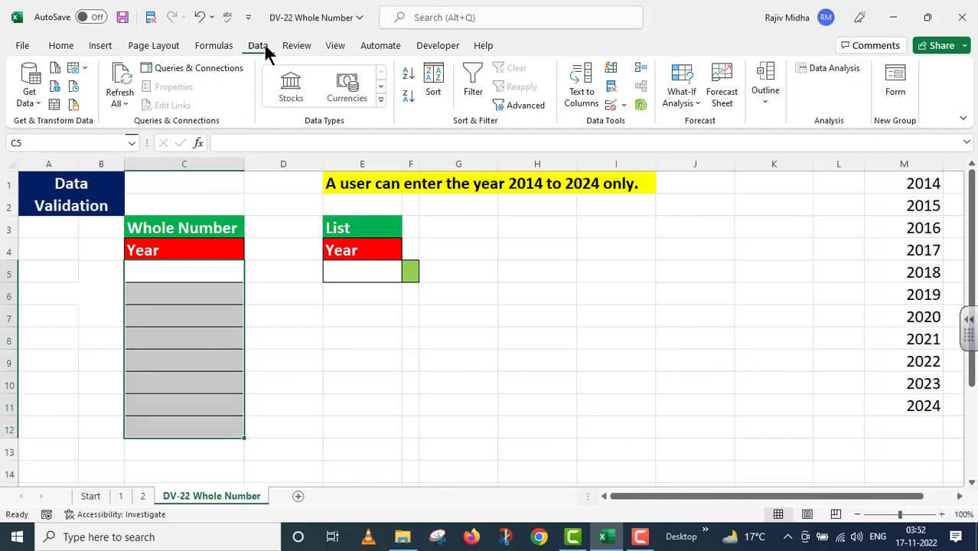
{"action": "left_click", "coordinate": [624, 105]}
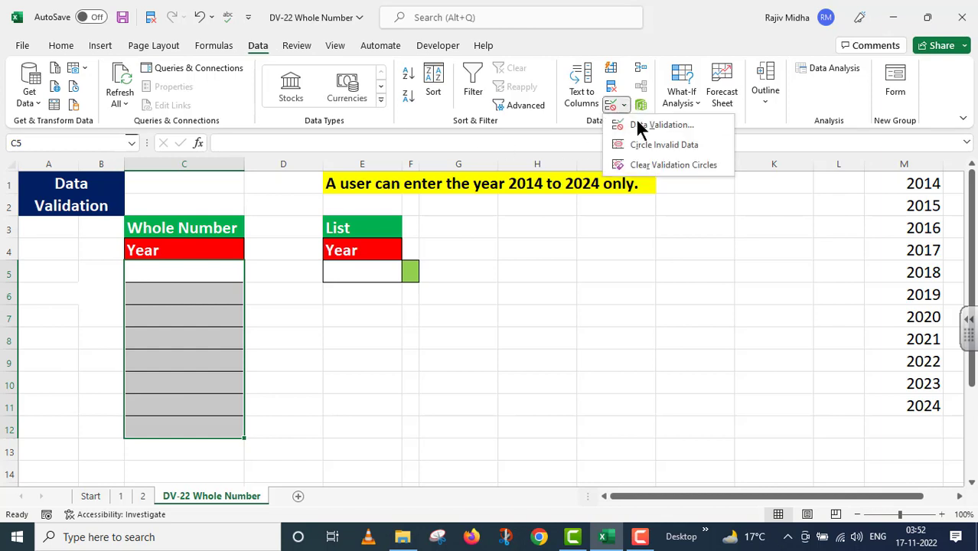
{"action": "left_click", "coordinate": [640, 126]}
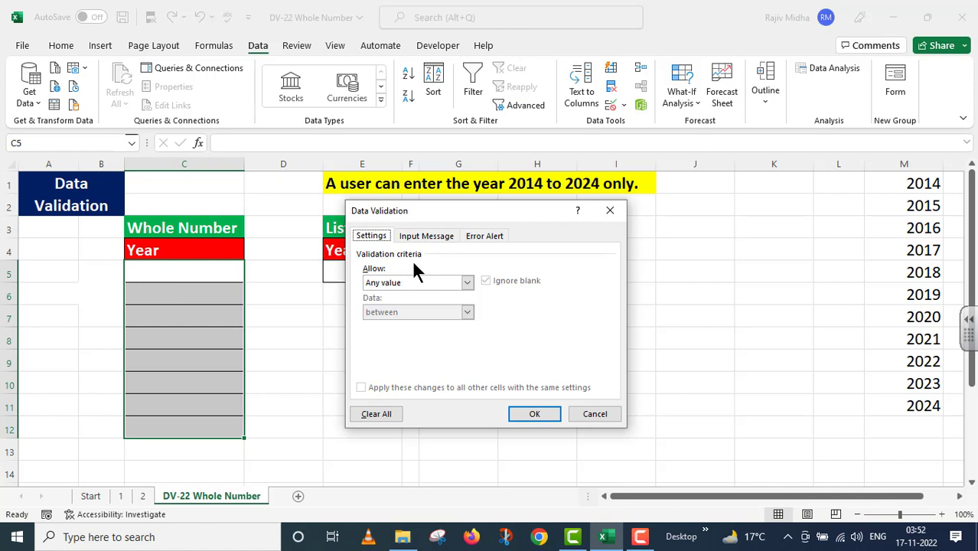
{"action": "left_click", "coordinate": [467, 282]}
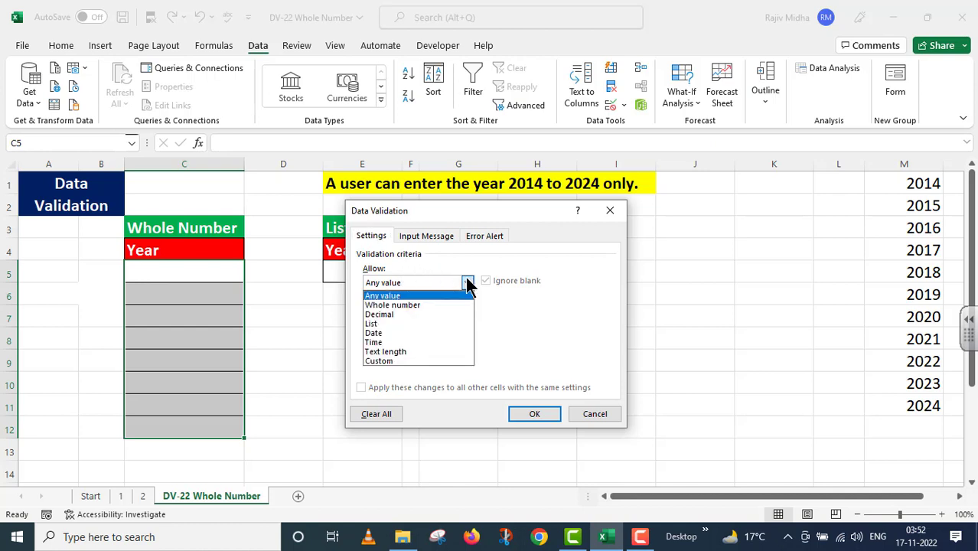
{"action": "left_click", "coordinate": [416, 304]}
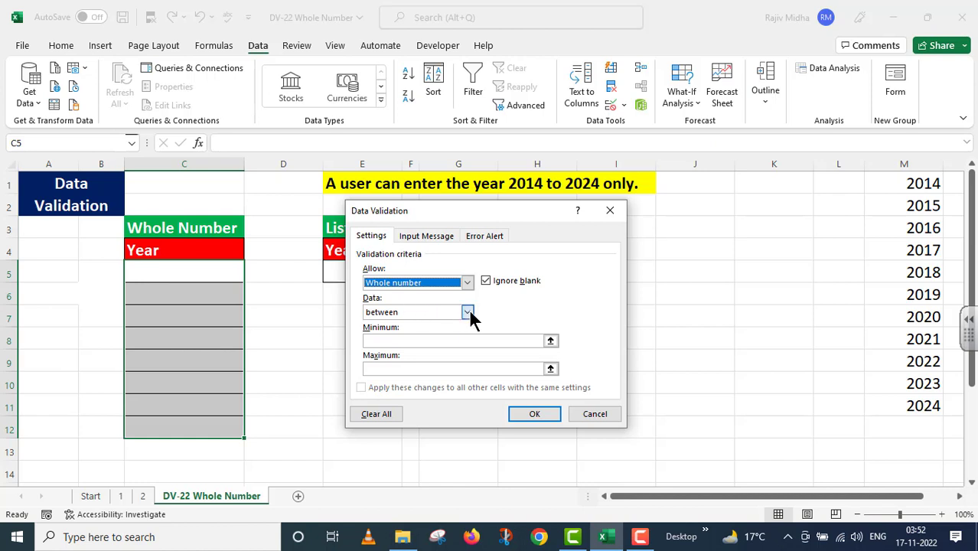
{"action": "left_click", "coordinate": [467, 312]}
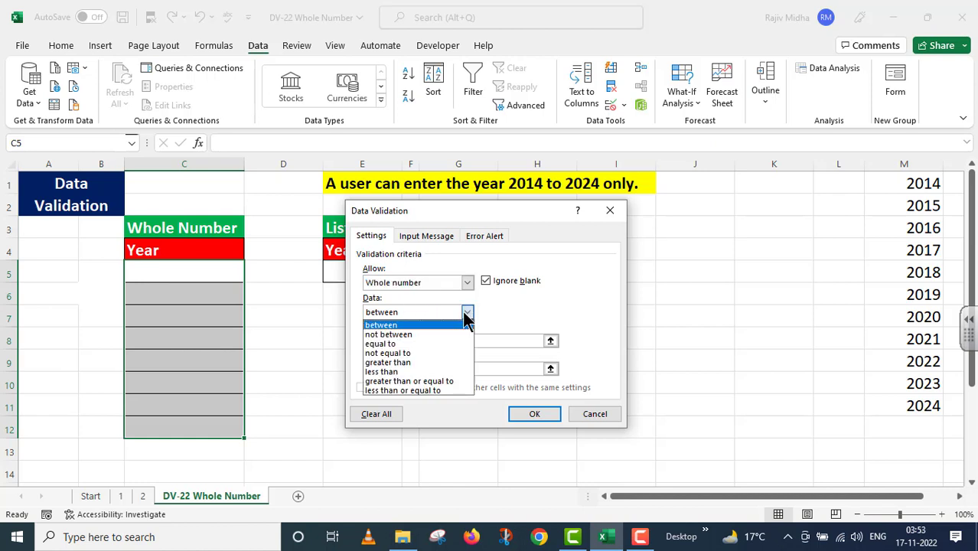
{"action": "left_click", "coordinate": [402, 325]}
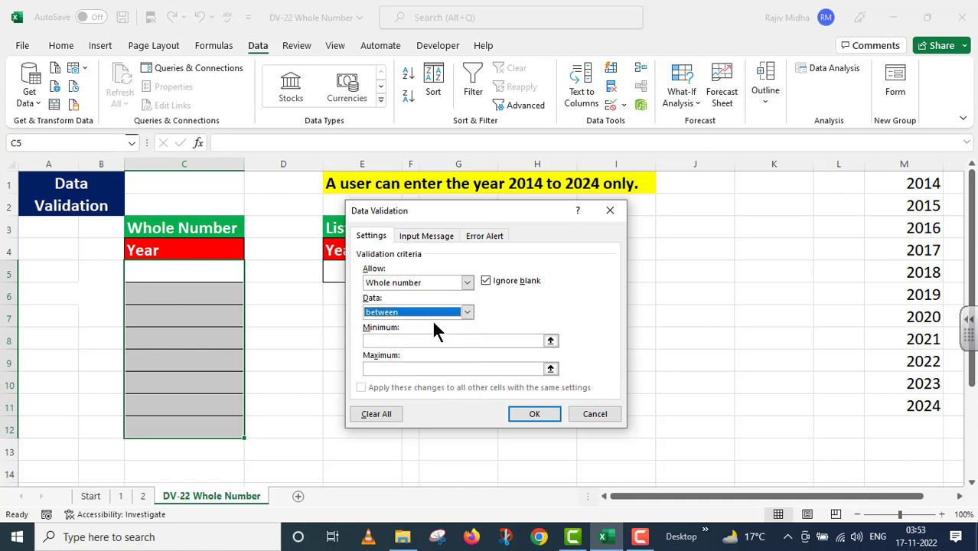
{"action": "left_click", "coordinate": [413, 341]}
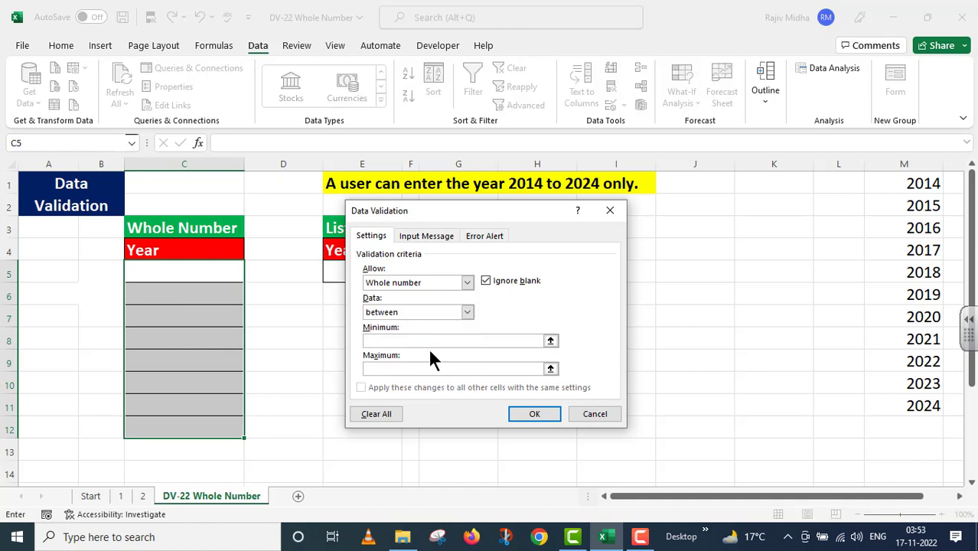
{"action": "type", "text": "2014"}
{"action": "left_click", "coordinate": [385, 369]}
{"action": "type", "text": "2024"}
{"action": "left_click", "coordinate": [519, 406]}
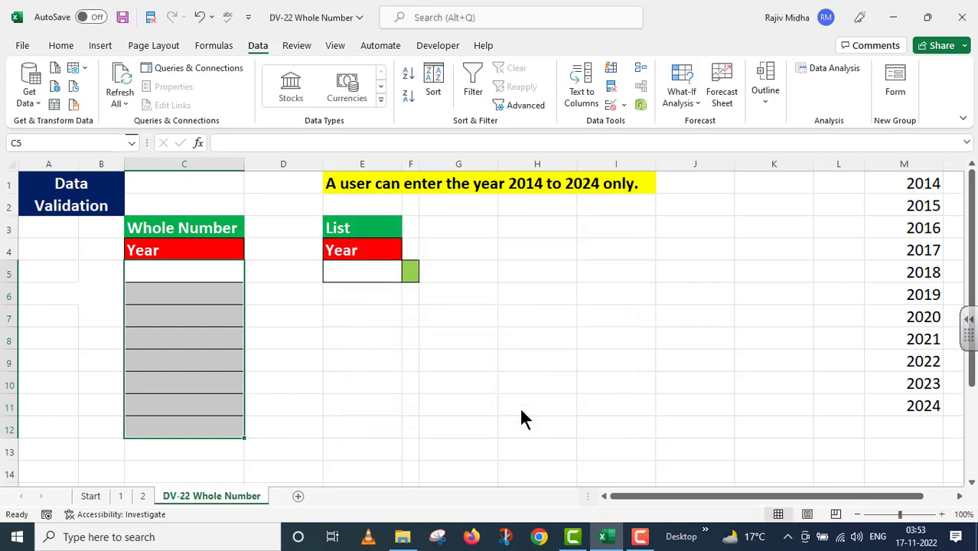
- Enter 2014 in cell C5 and 2024 in cell C6 of the Whole Number Year column
{"action": "left_click", "coordinate": [362, 336]}
{"action": "left_click_drag", "start_coordinate": [215, 265], "coordinate": [216, 420]}
{"action": "left_click", "coordinate": [206, 271]}
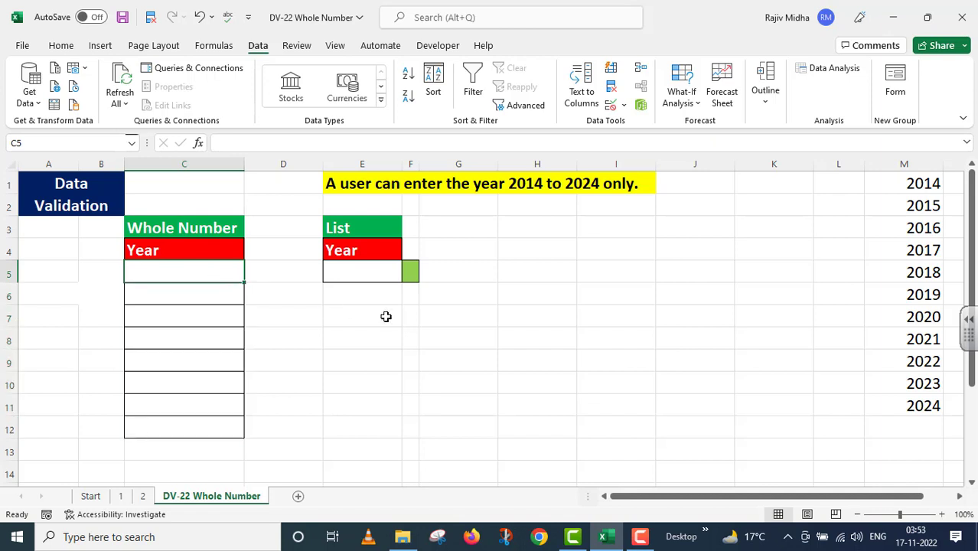
{"action": "type", "text": "2014"}
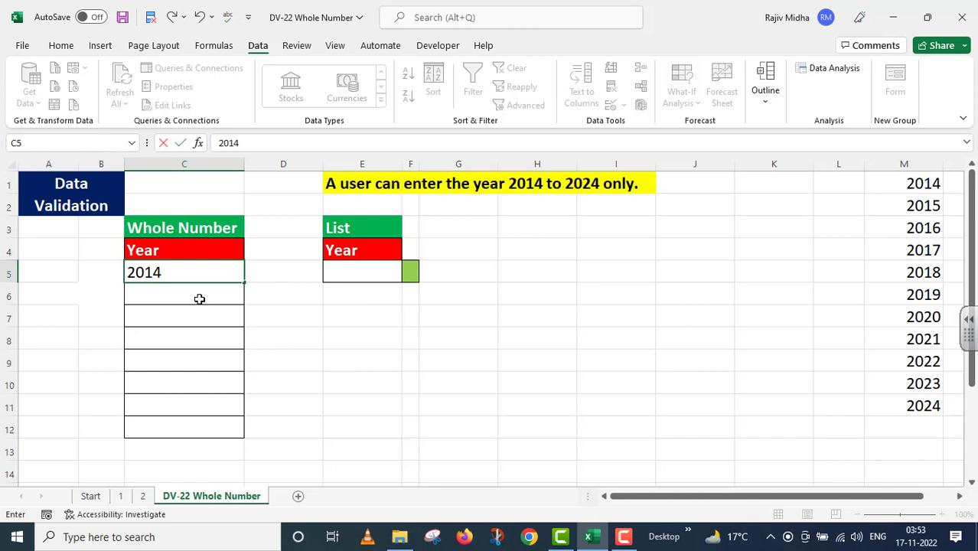
{"action": "left_click", "coordinate": [199, 300]}
{"action": "type", "text": "2024"}
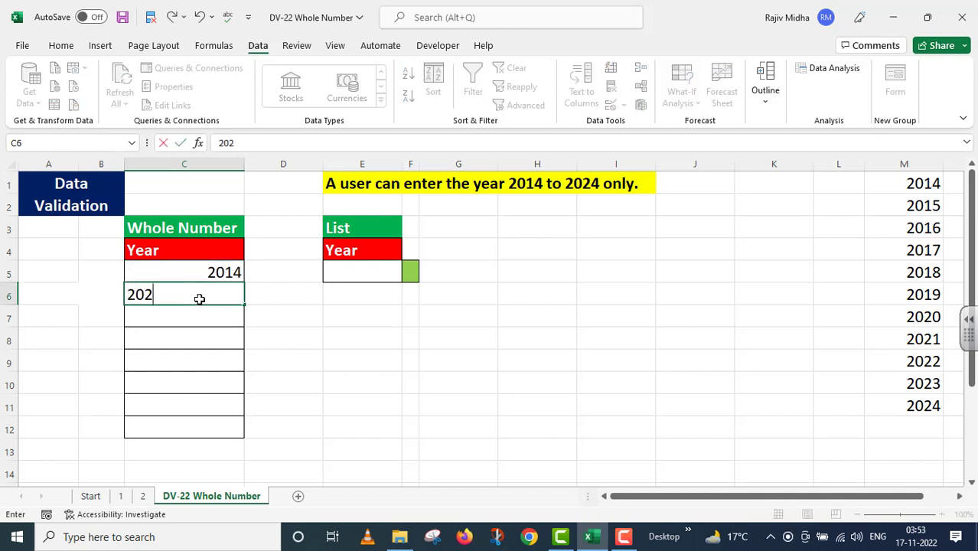
- Test the validation rule by trying to enter 2013 and 2025 in cell C7, cancelling each entry
{"action": "left_click", "coordinate": [214, 323]}
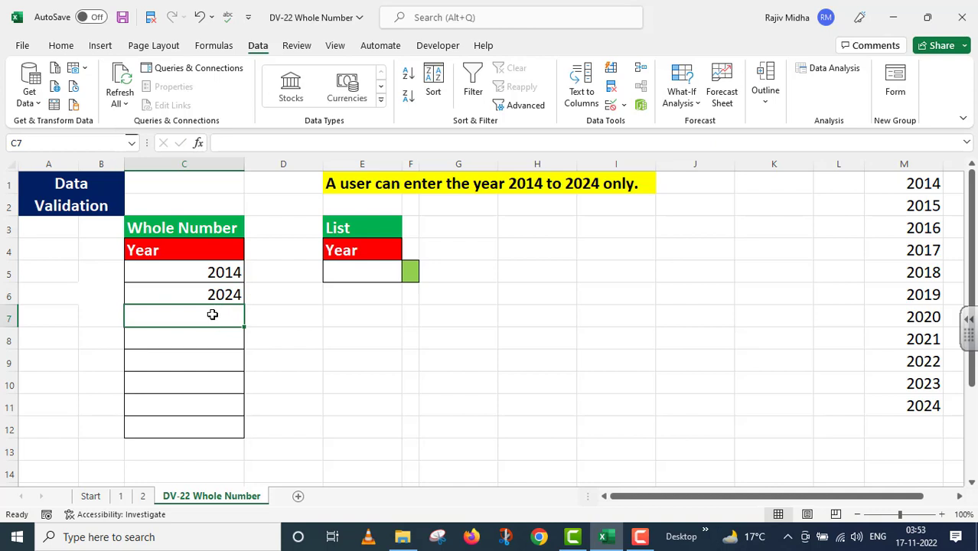
{"action": "type", "text": "2"}
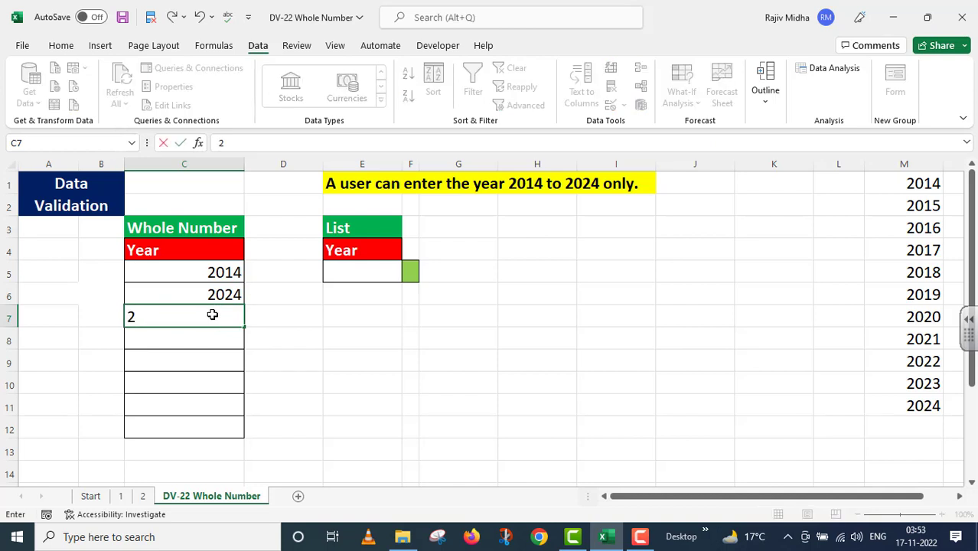
{"action": "type", "text": "013"}
{"action": "key", "text": "Return"}
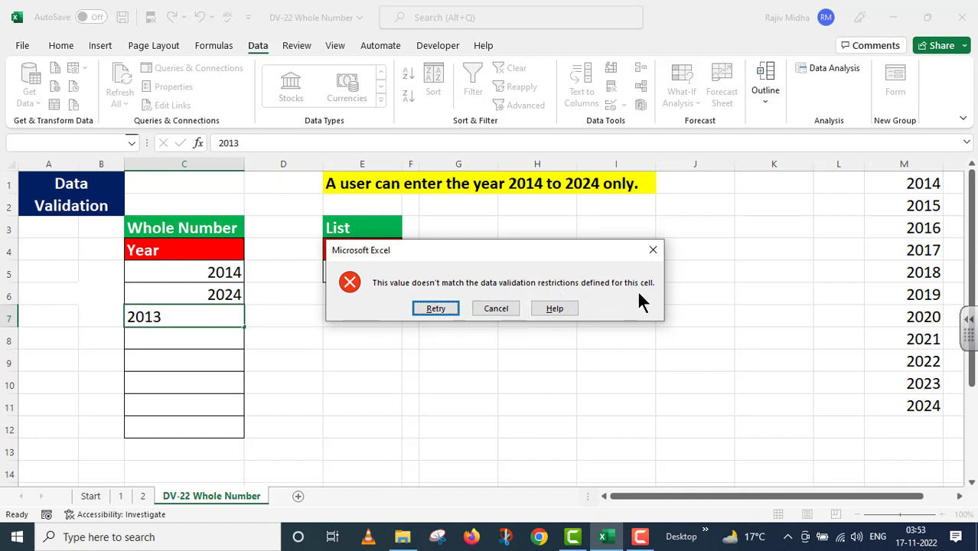
{"action": "left_click", "coordinate": [496, 309]}
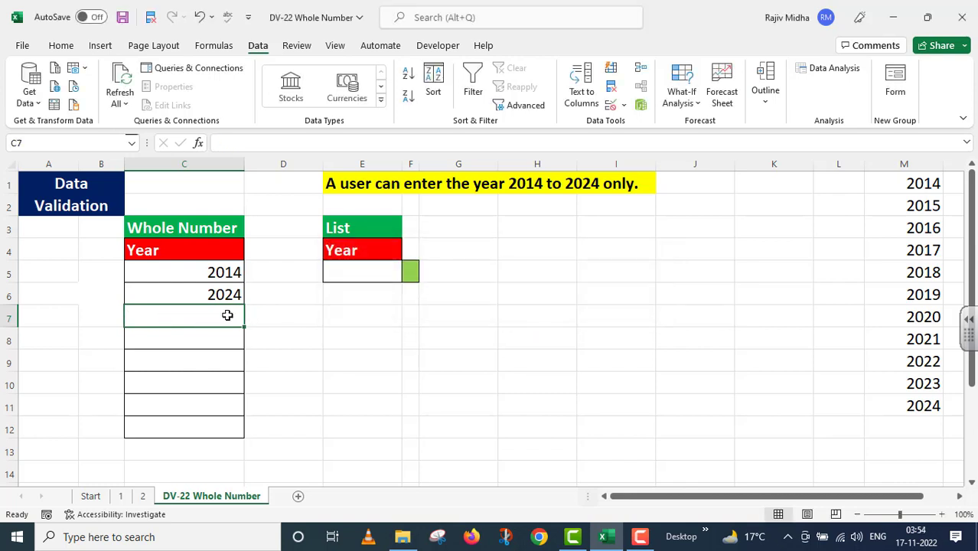
{"action": "type", "text": "2025"}
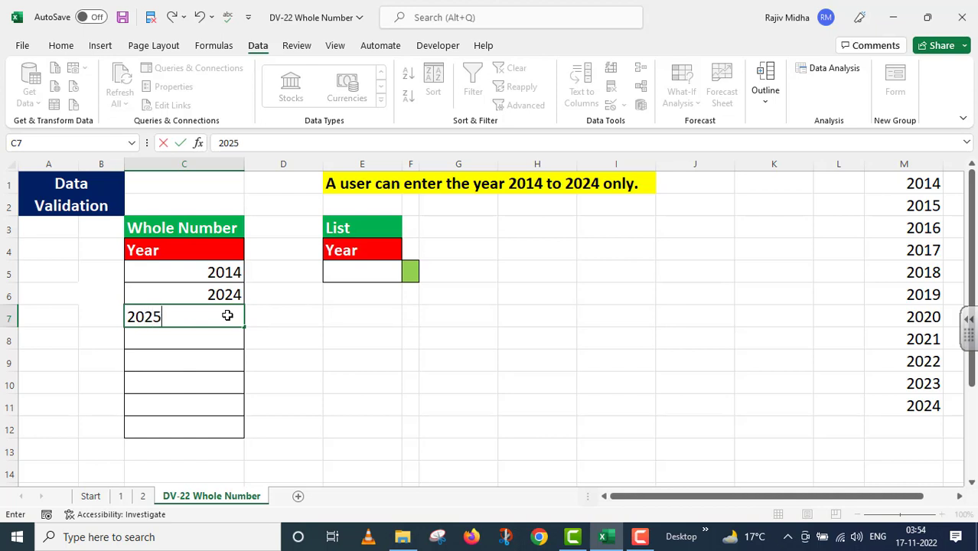
{"action": "key", "text": "Return"}
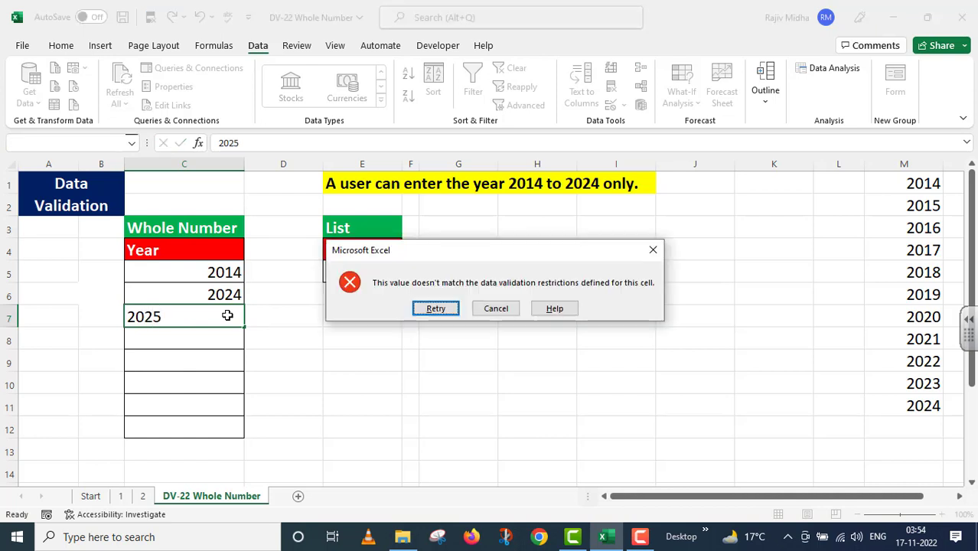
{"action": "left_click", "coordinate": [496, 309]}
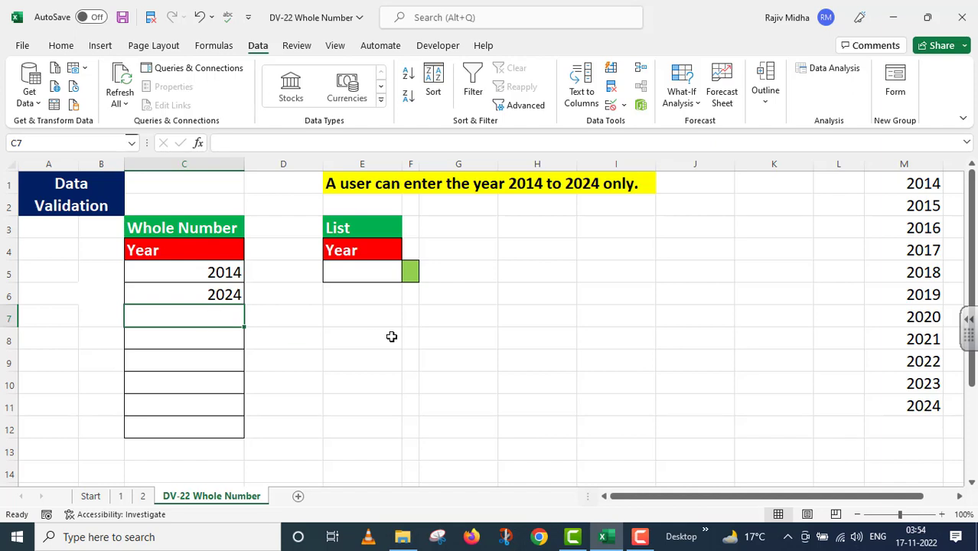
- Enter the year 2015 in cell C7
{"action": "type", "text": "2015"}
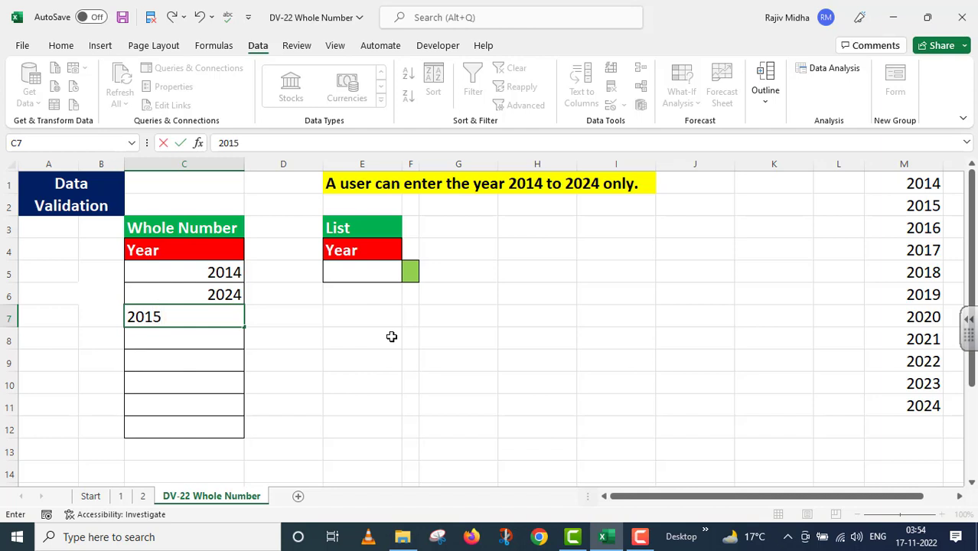
{"action": "key", "text": "Return"}
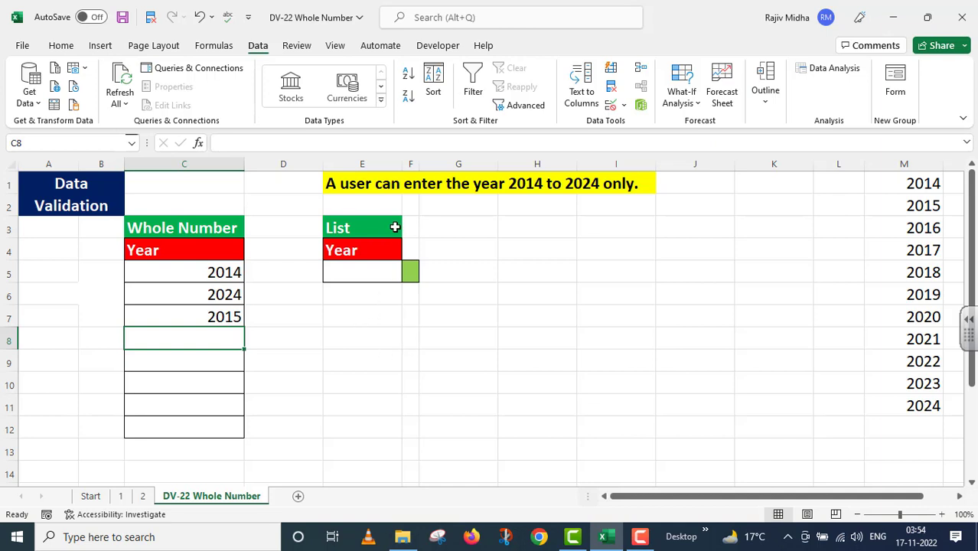
- Apply List data validation to cell E5, using the years in =$M$1:$M$11 as the source
{"action": "left_click", "coordinate": [368, 269]}
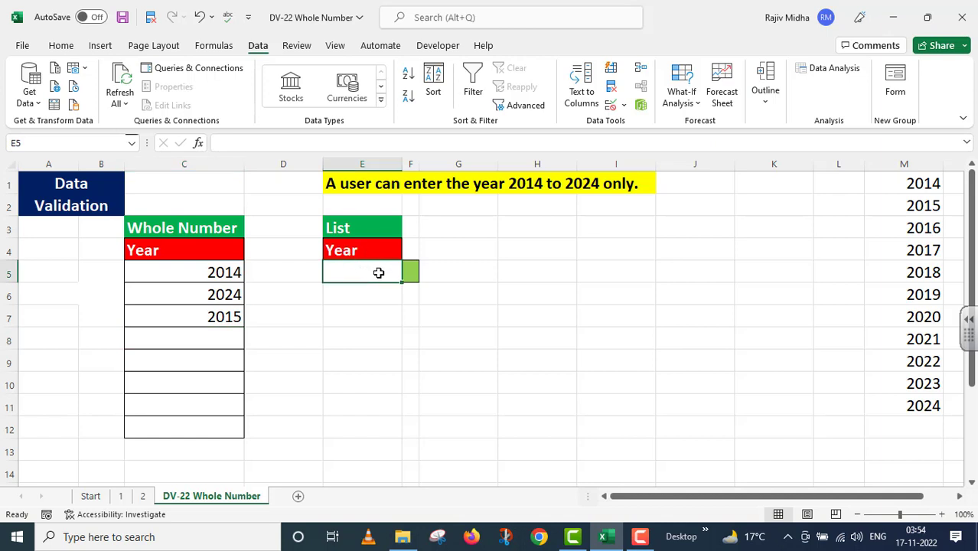
{"action": "left_click", "coordinate": [624, 105]}
{"action": "left_click", "coordinate": [649, 125]}
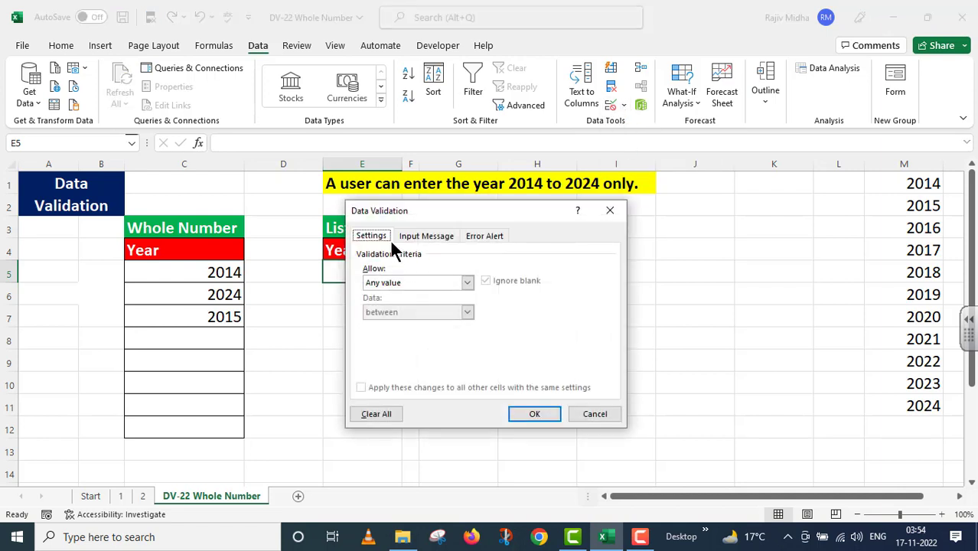
{"action": "left_click", "coordinate": [466, 282]}
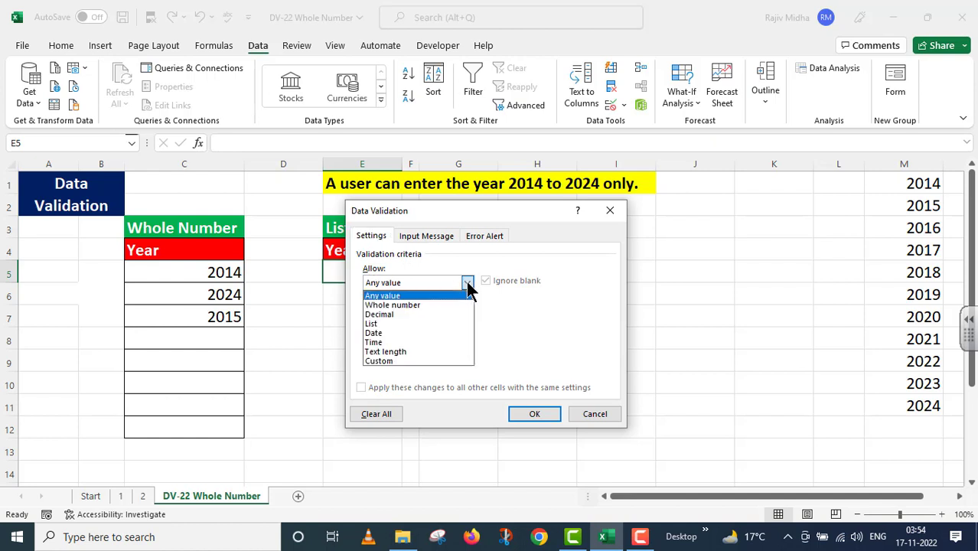
{"action": "left_click", "coordinate": [385, 323]}
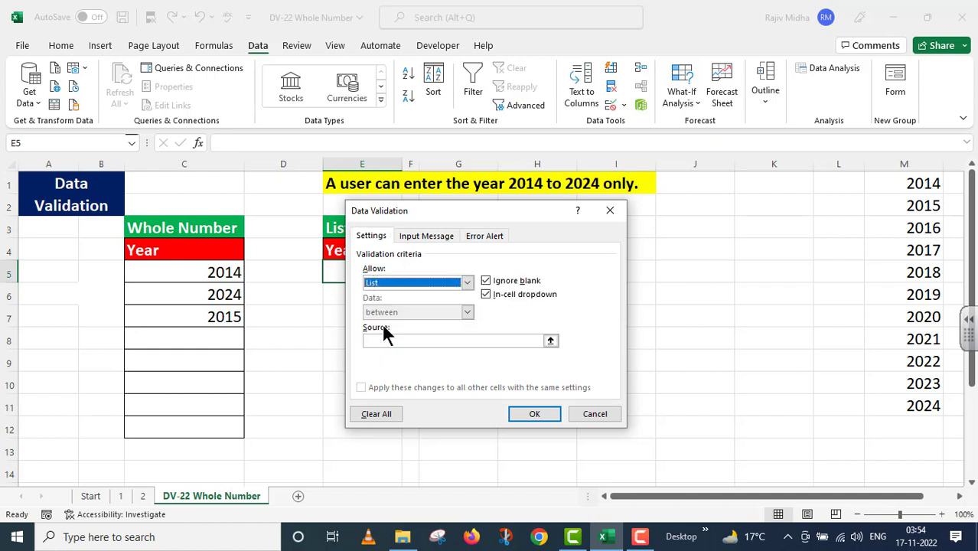
{"action": "left_click", "coordinate": [381, 341]}
{"action": "left_click", "coordinate": [382, 341]}
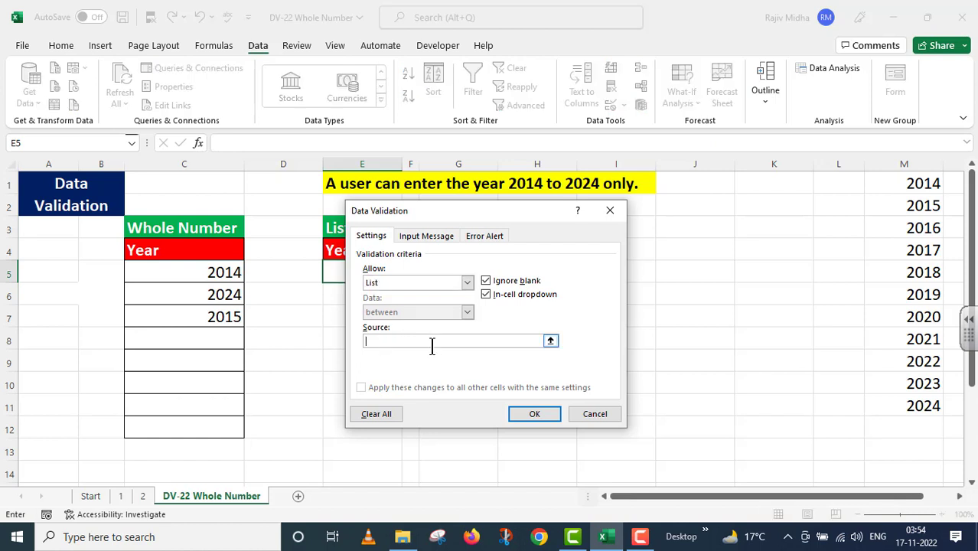
{"action": "left_click_drag", "start_coordinate": [926, 184], "coordinate": [921, 406]}
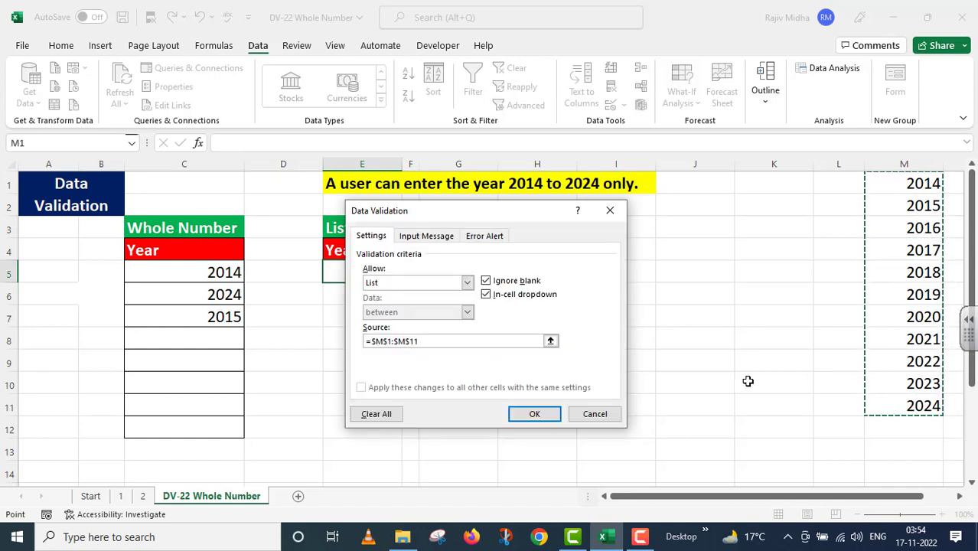
{"action": "left_click", "coordinate": [532, 414]}
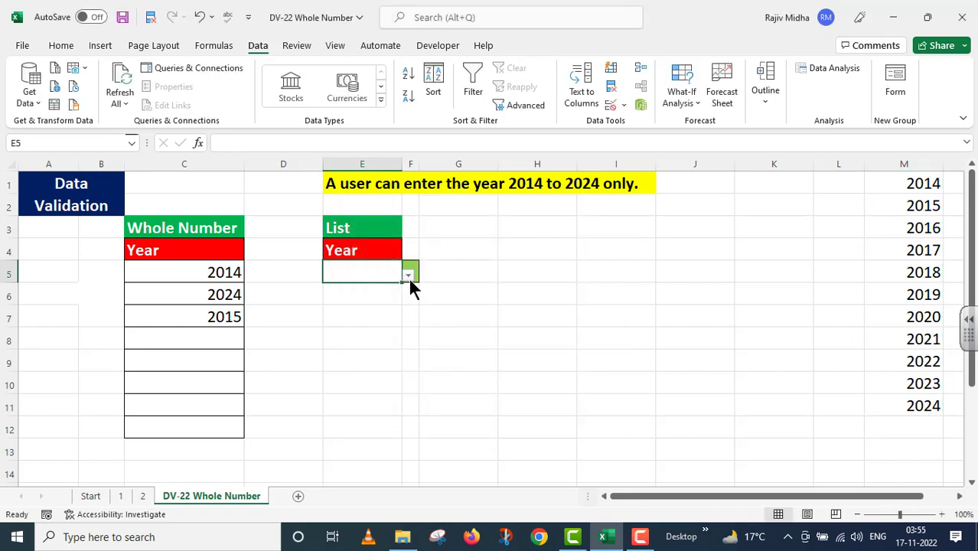
- Try out the year list in cell E5 by choosing 2018 and replacing it with 2024
{"action": "left_click", "coordinate": [409, 274]}
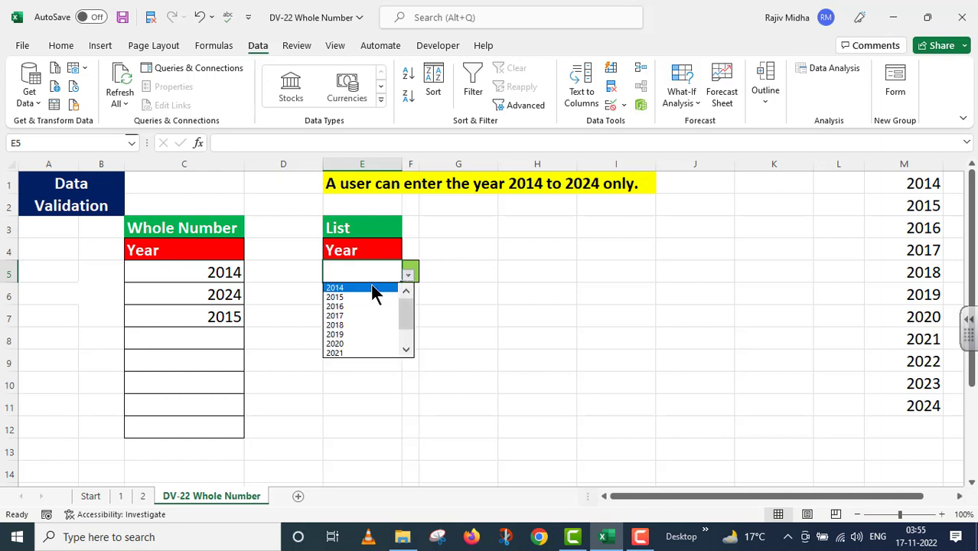
{"action": "left_click", "coordinate": [361, 324]}
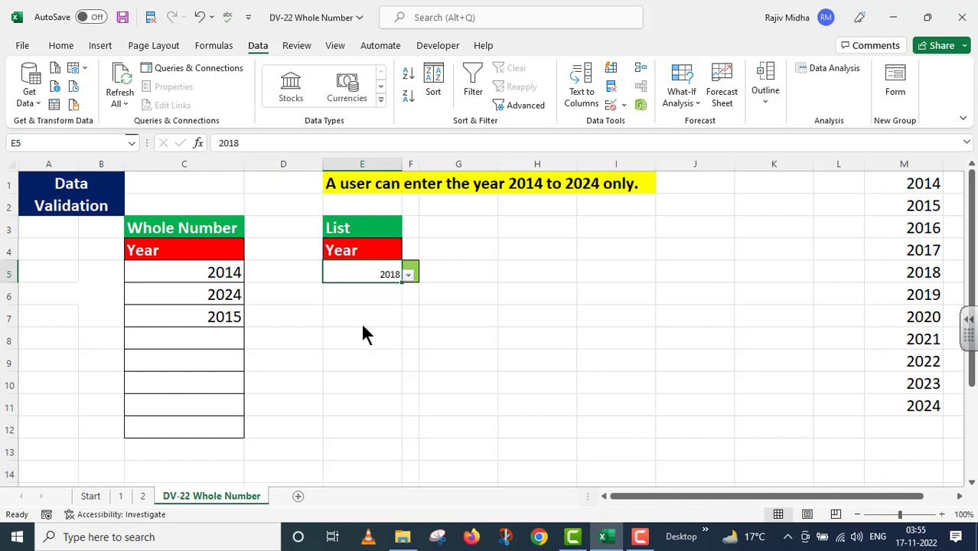
{"action": "left_click", "coordinate": [409, 274]}
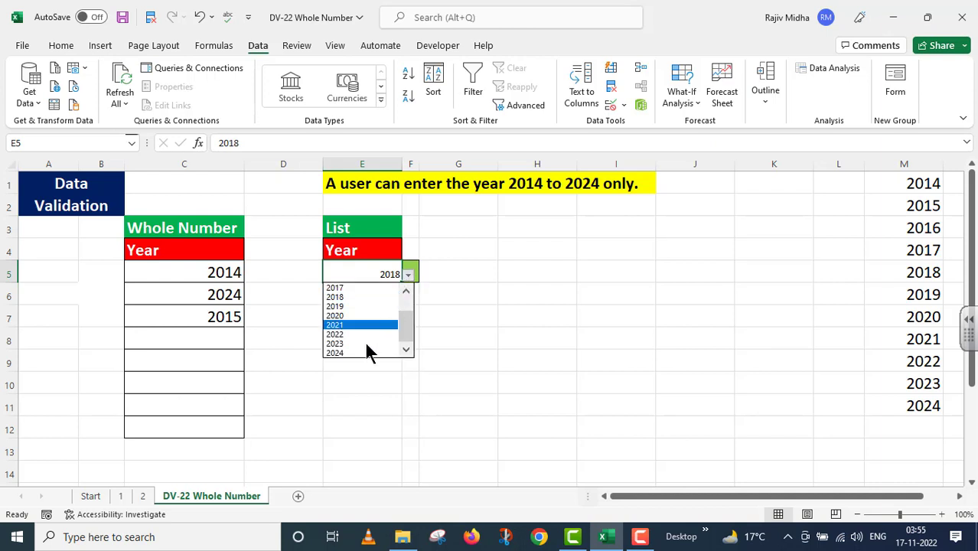
{"action": "left_click", "coordinate": [360, 356]}
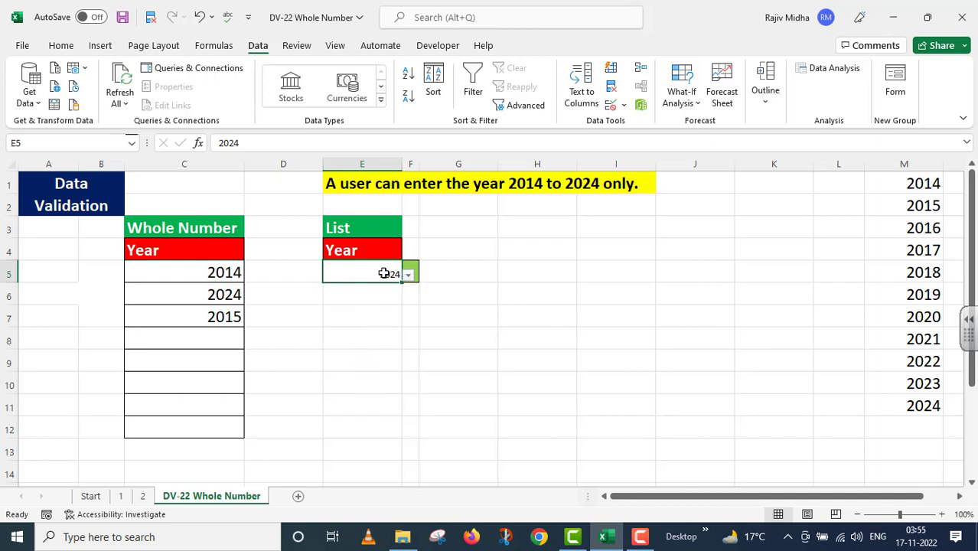
- Set the font size of cell E5 to 16 and choose 2023 from its year list
{"action": "left_click", "coordinate": [63, 45]}
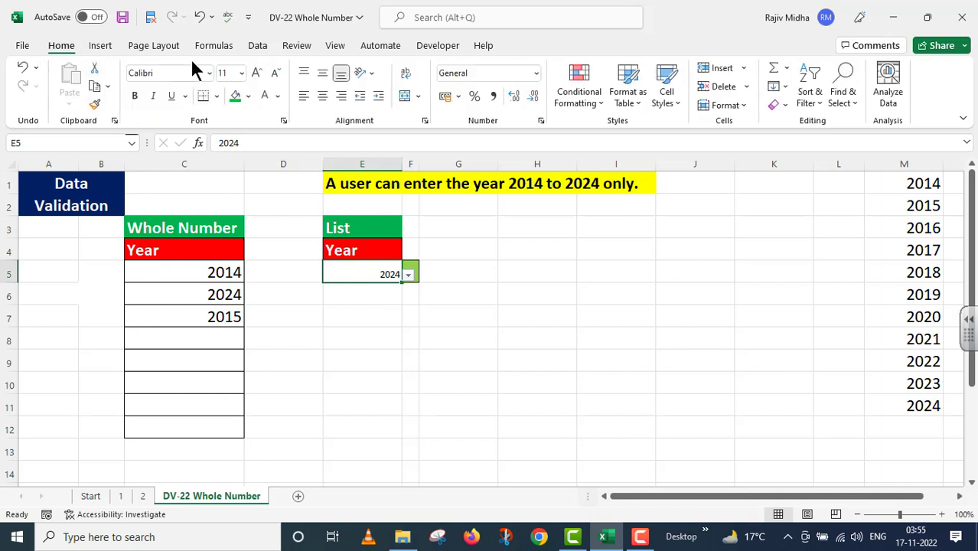
{"action": "left_click", "coordinate": [241, 73]}
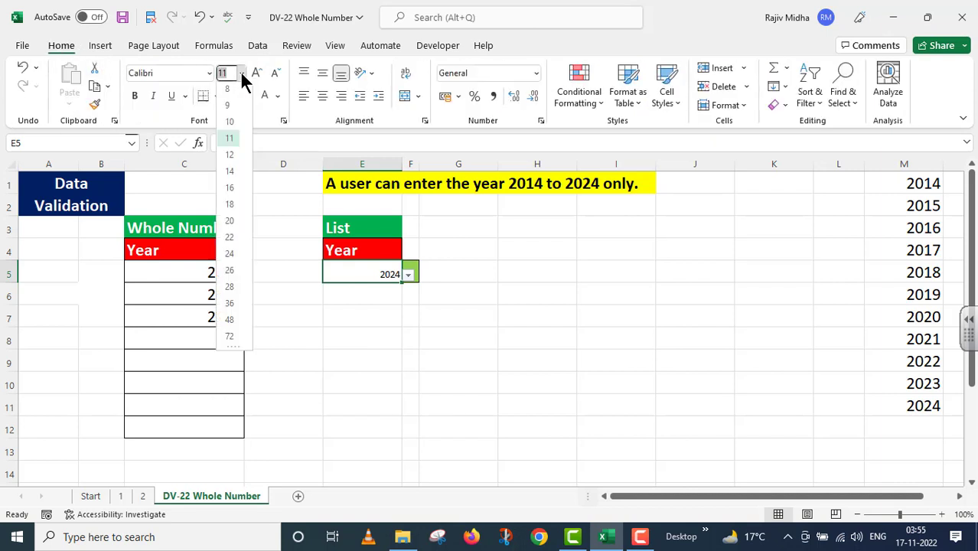
{"action": "left_click", "coordinate": [233, 194]}
{"action": "left_click", "coordinate": [407, 271]}
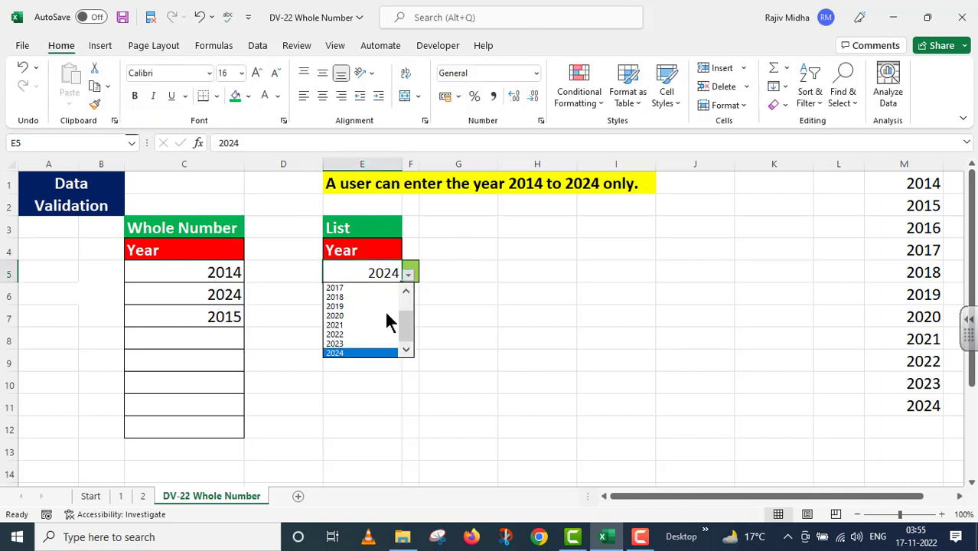
{"action": "left_click", "coordinate": [348, 342]}
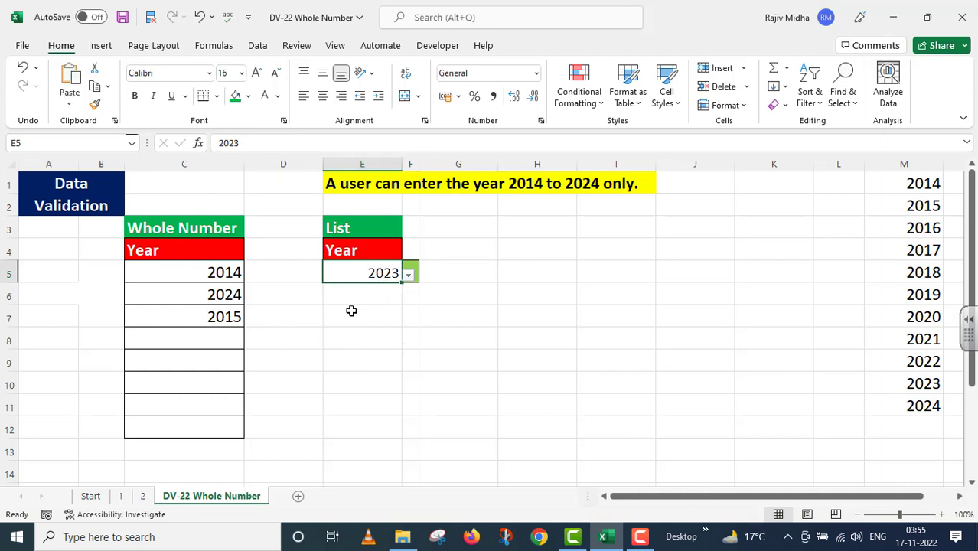
- Paste the copied picture of the whole-number Data Validation settings and place it in the empty area beside the List column
{"action": "key", "text": "ctrl+v"}
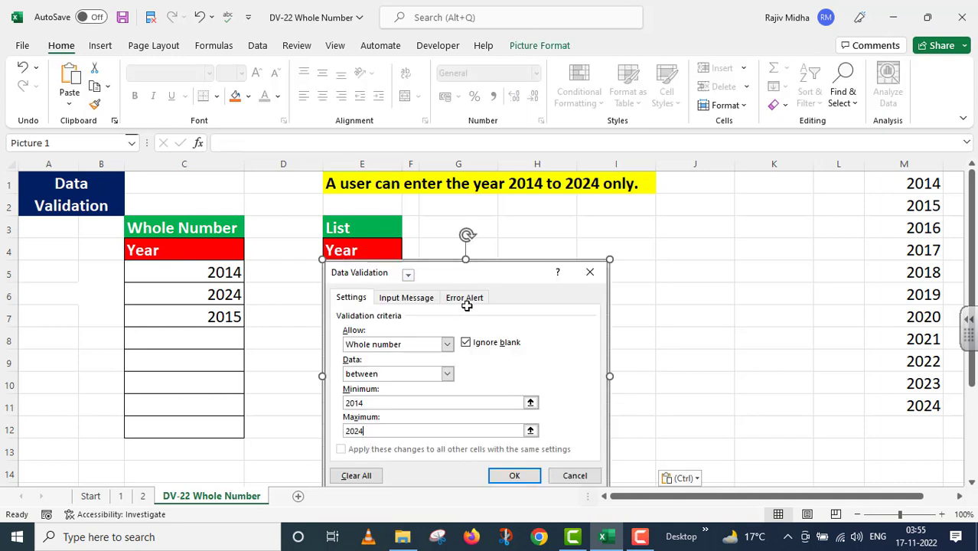
{"action": "left_click_drag", "start_coordinate": [506, 259], "coordinate": [638, 205]}
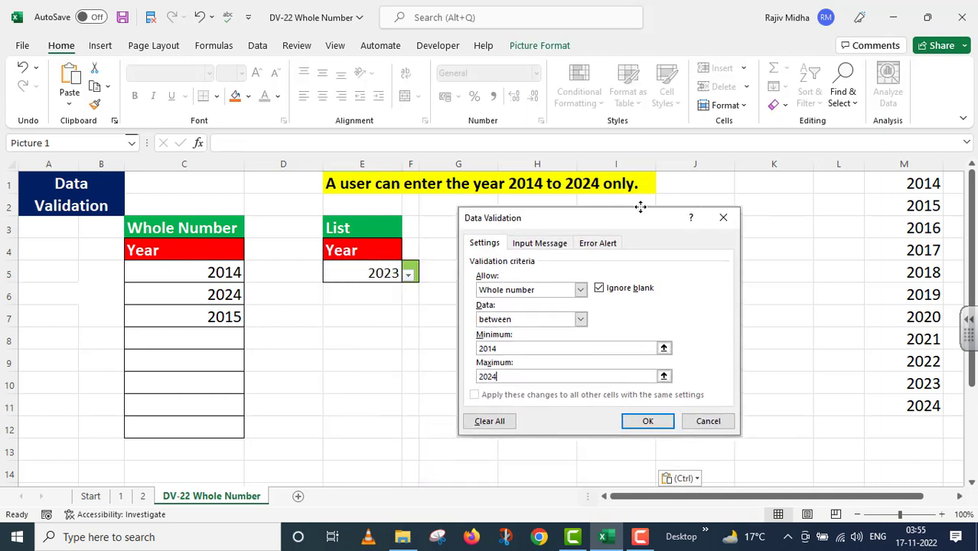